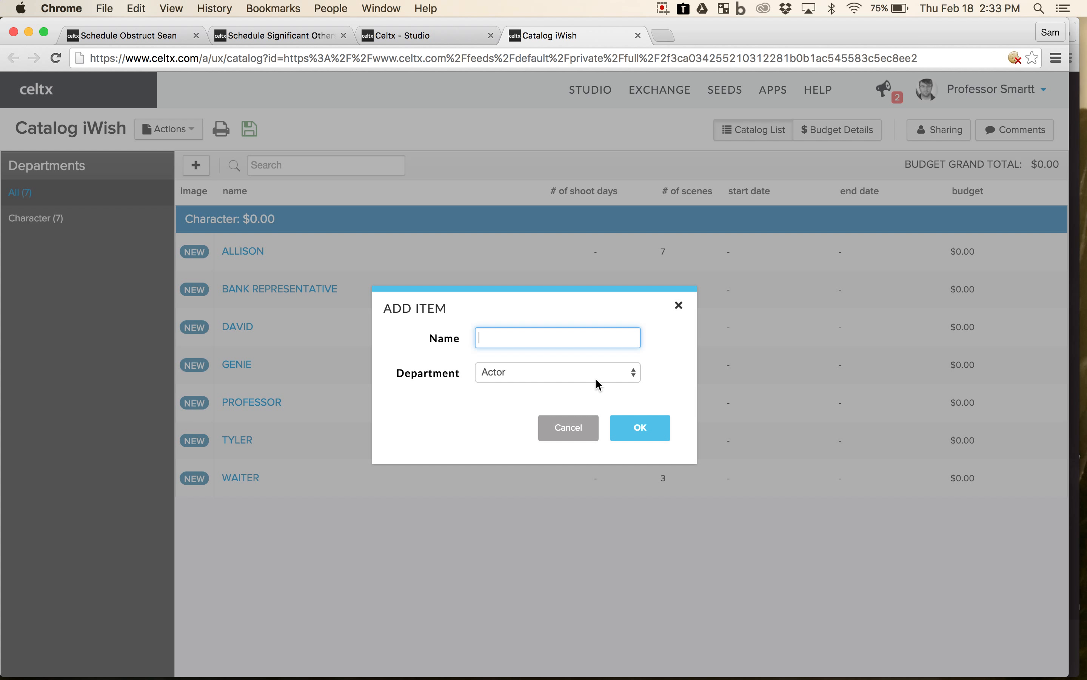
Look through the department options offered for a new catalog item, and discard the item without adding it.
scroll(598, 395, "down", 3)
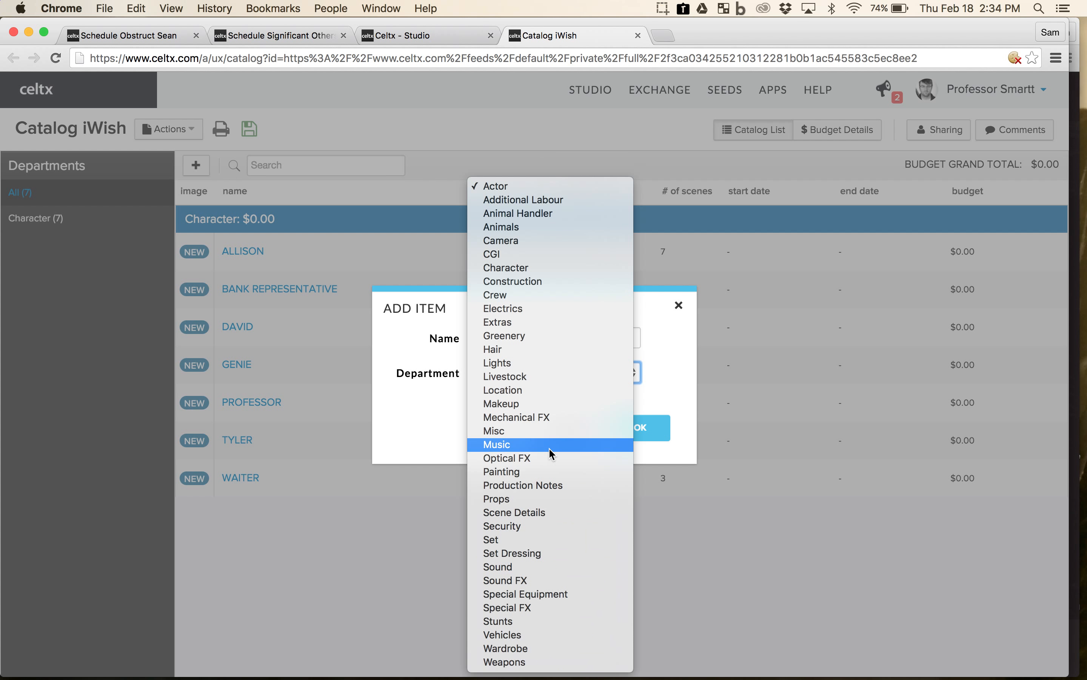
left_click(444, 455)
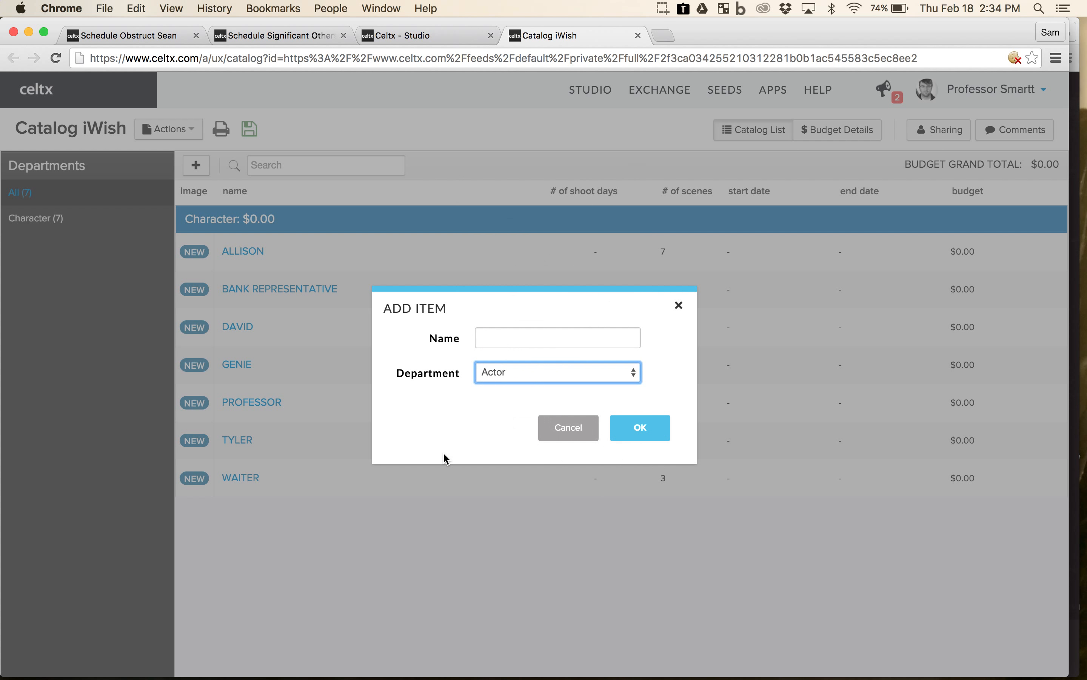
left_click(560, 431)
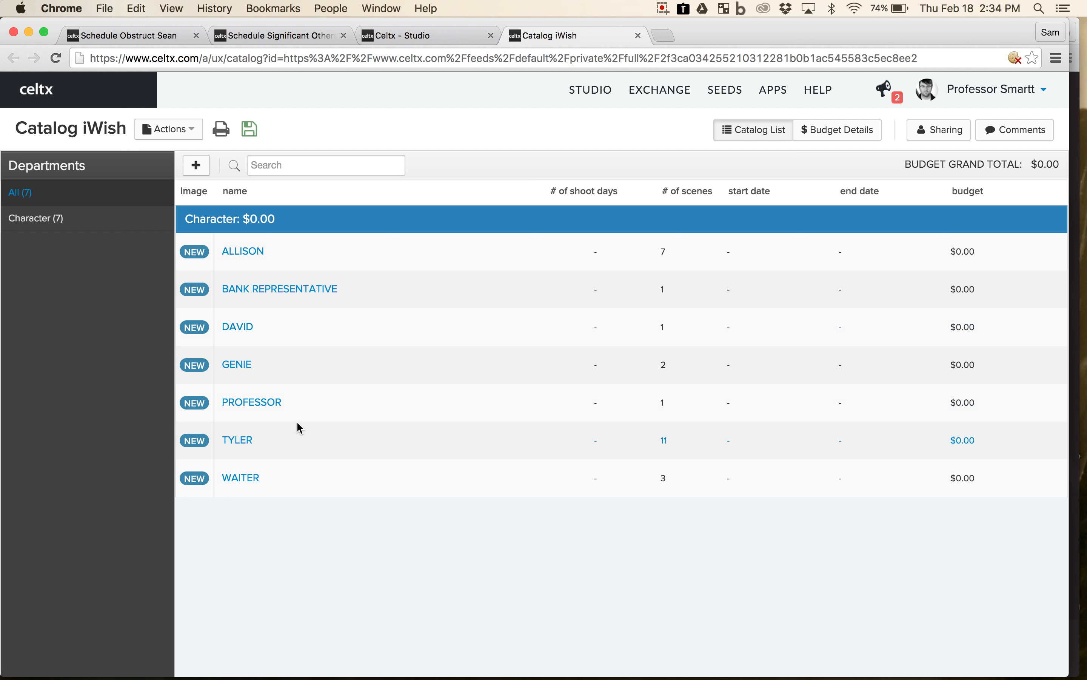
Open the Breakdown iWish document from the iWish (class demo) project in the Studio.
left_click(423, 35)
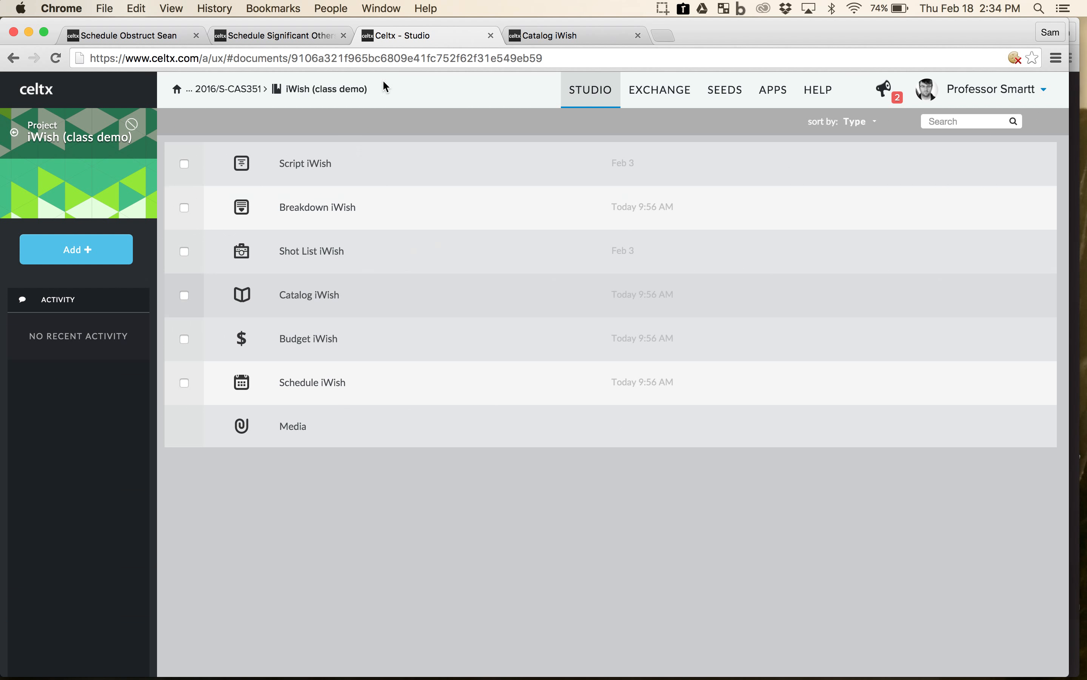
left_click(330, 208)
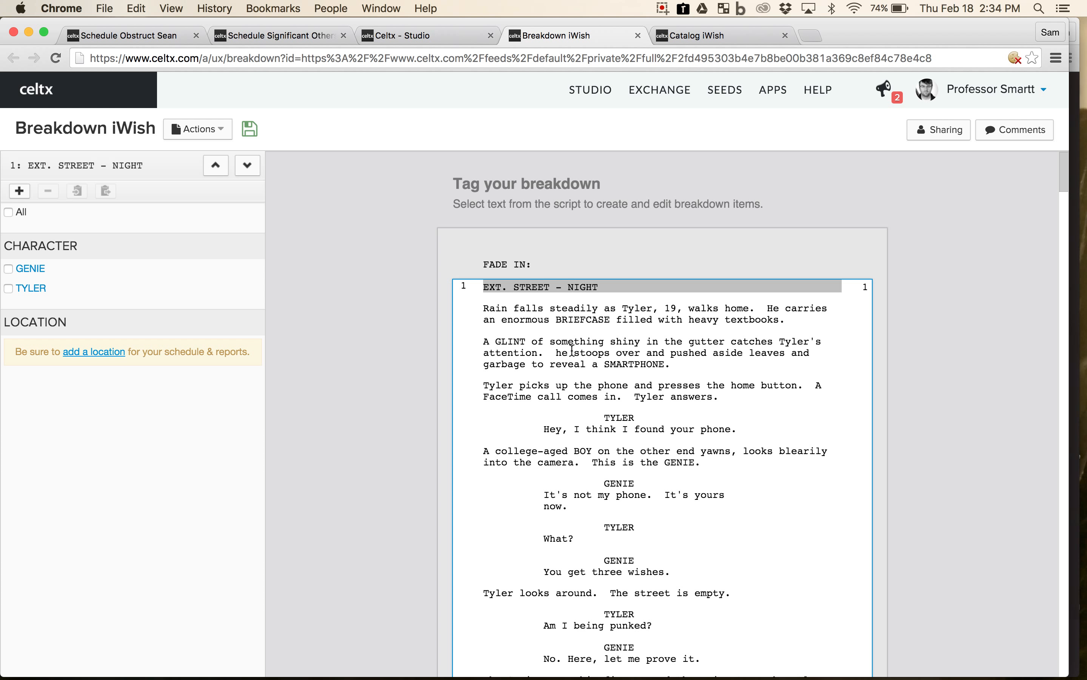
scroll(575, 364, "down", 5)
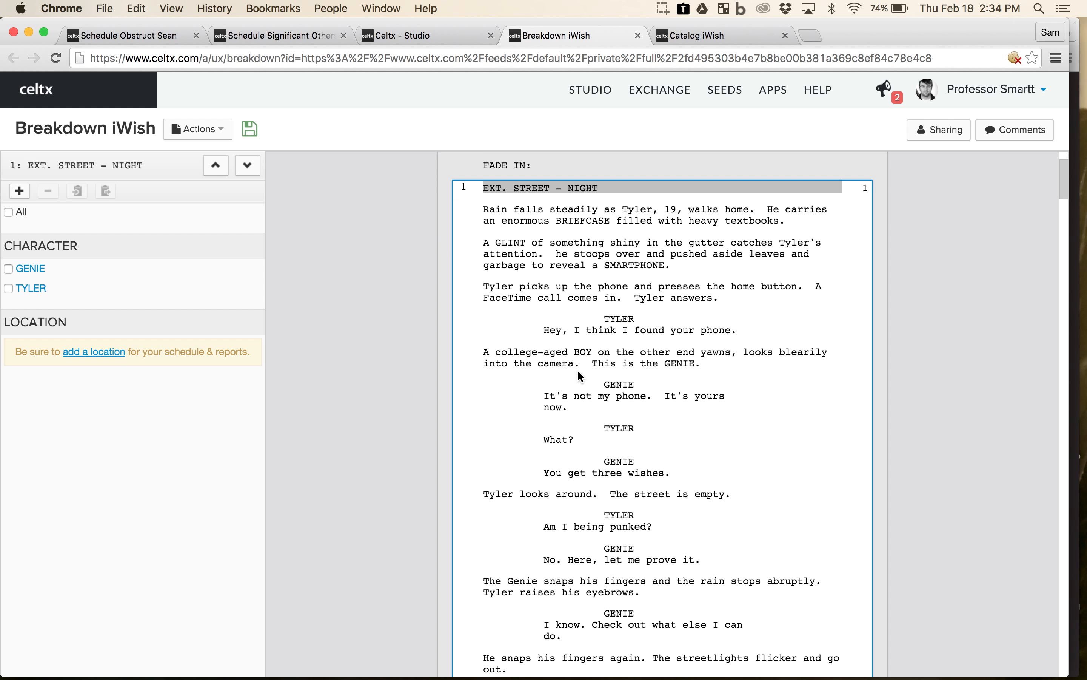
Tag all occurrences of SMARTPHONE in the script as a breakdown item in the Props category.
left_click_drag(604, 266, 664, 266)
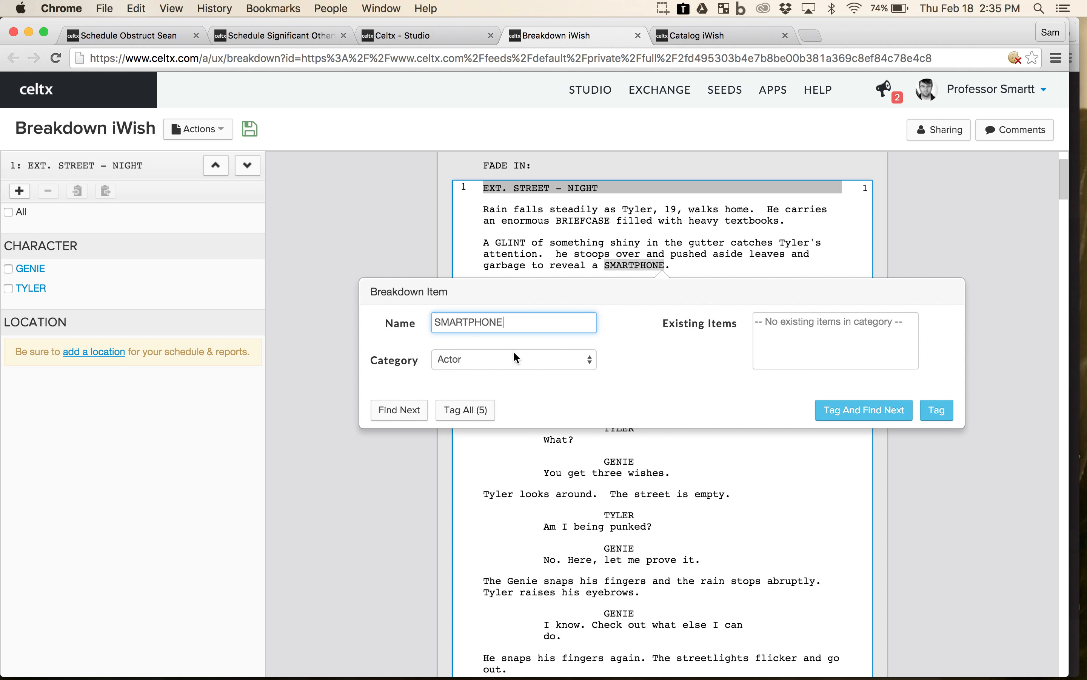
left_click(511, 359)
scroll(510, 477, "down", 4)
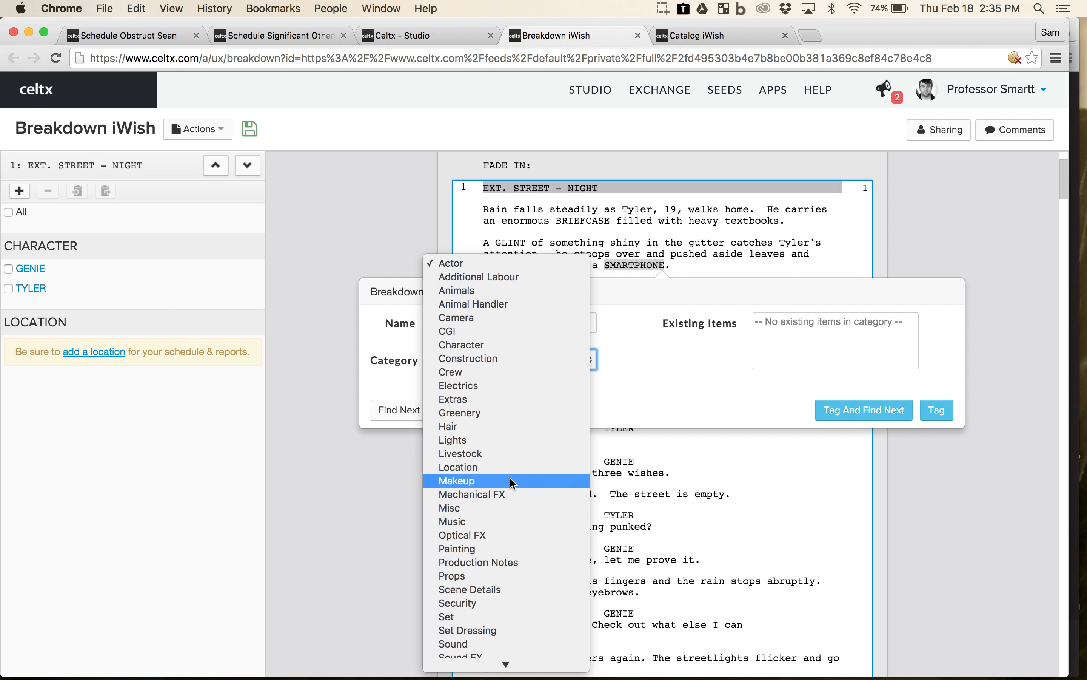
left_click(495, 533)
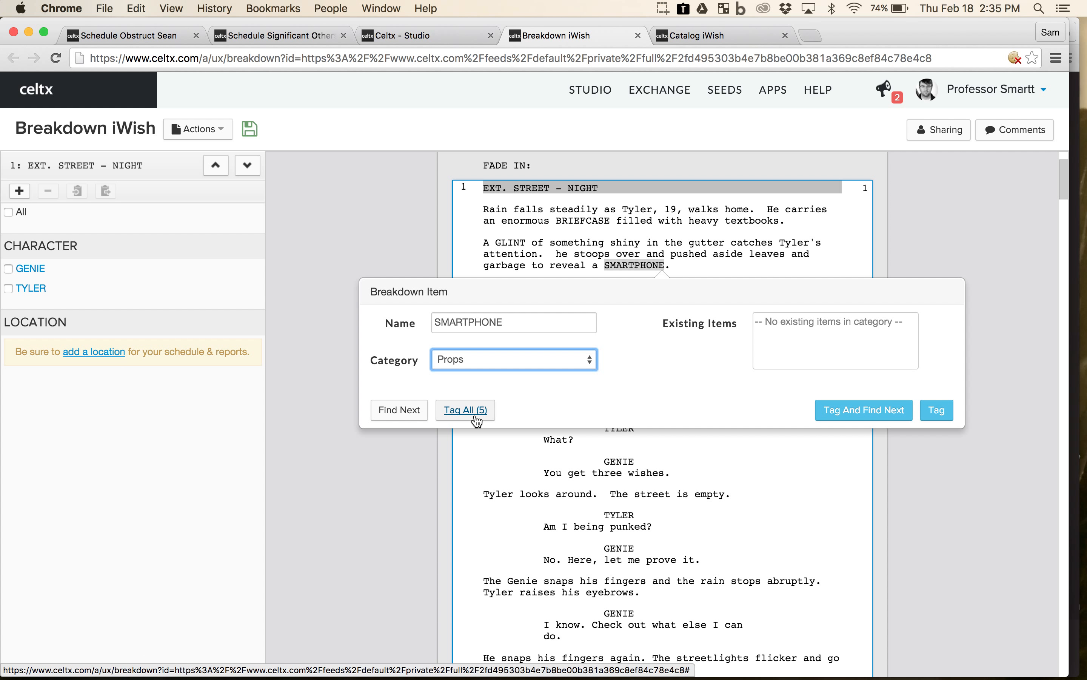
left_click(465, 410)
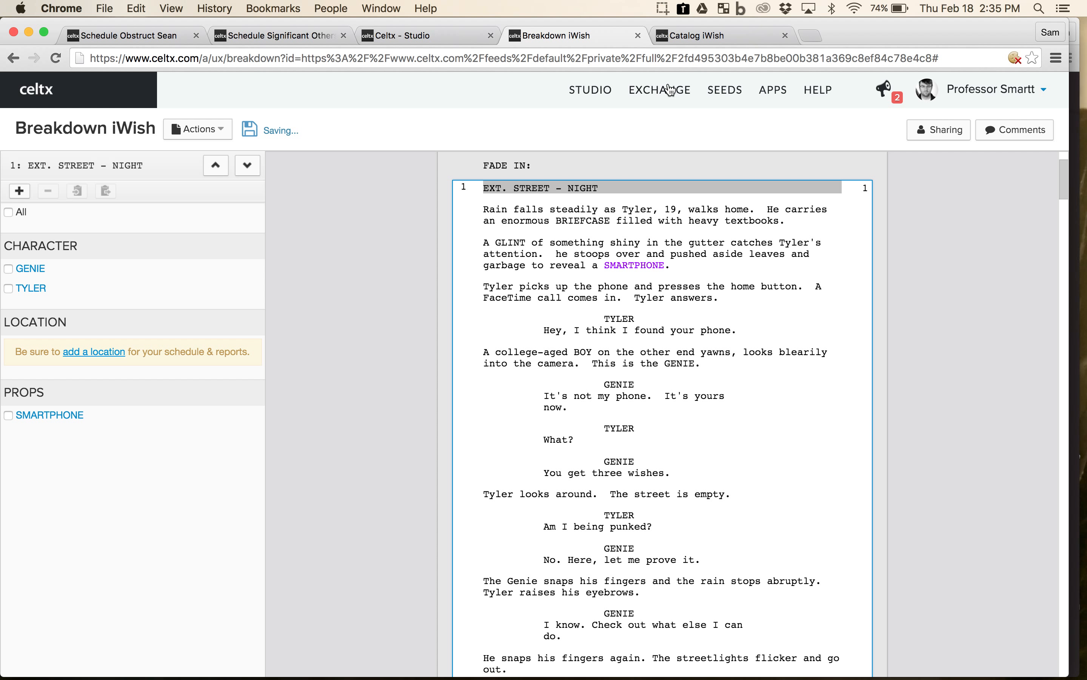
Review the iWish catalog's Props department, and return to the list of all departments.
left_click(713, 39)
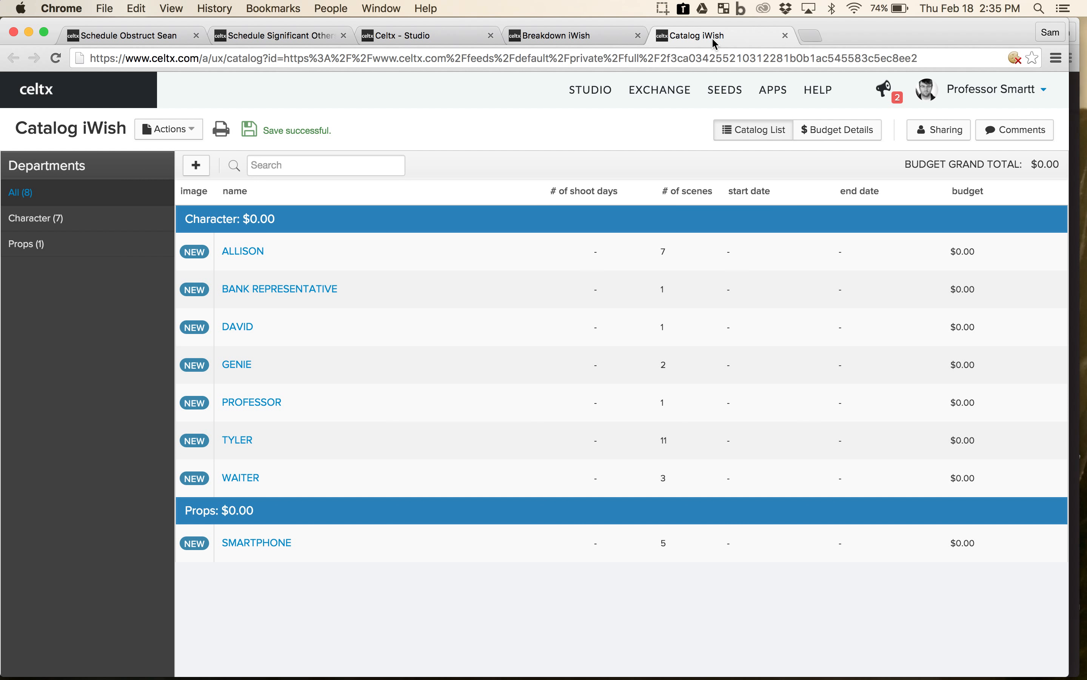
left_click(54, 245)
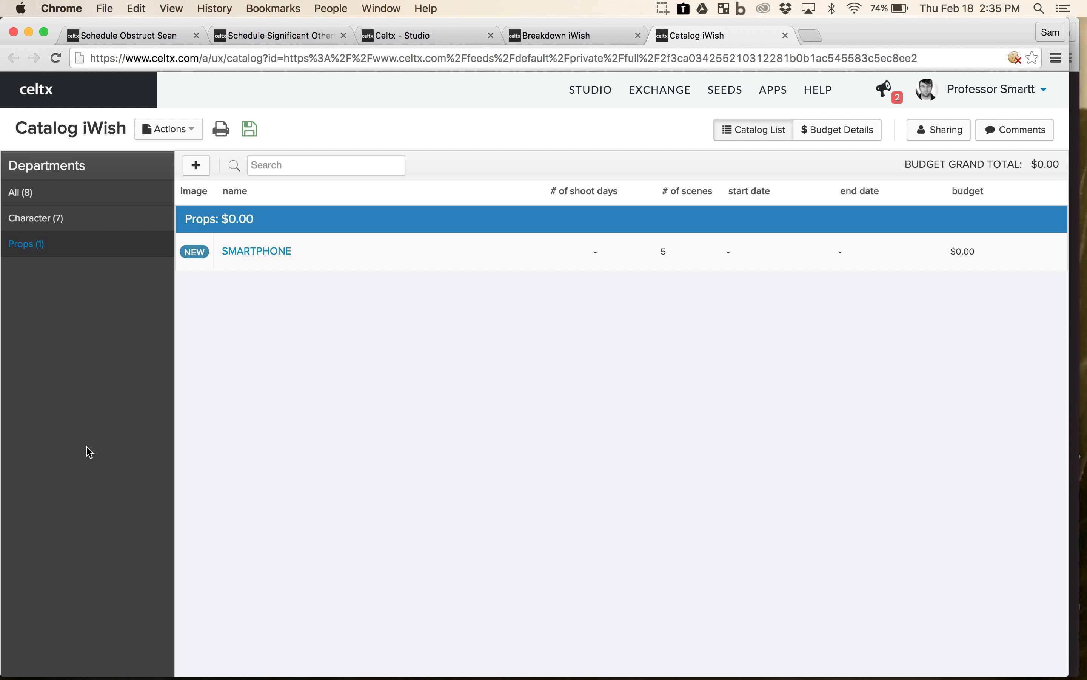
left_click(41, 201)
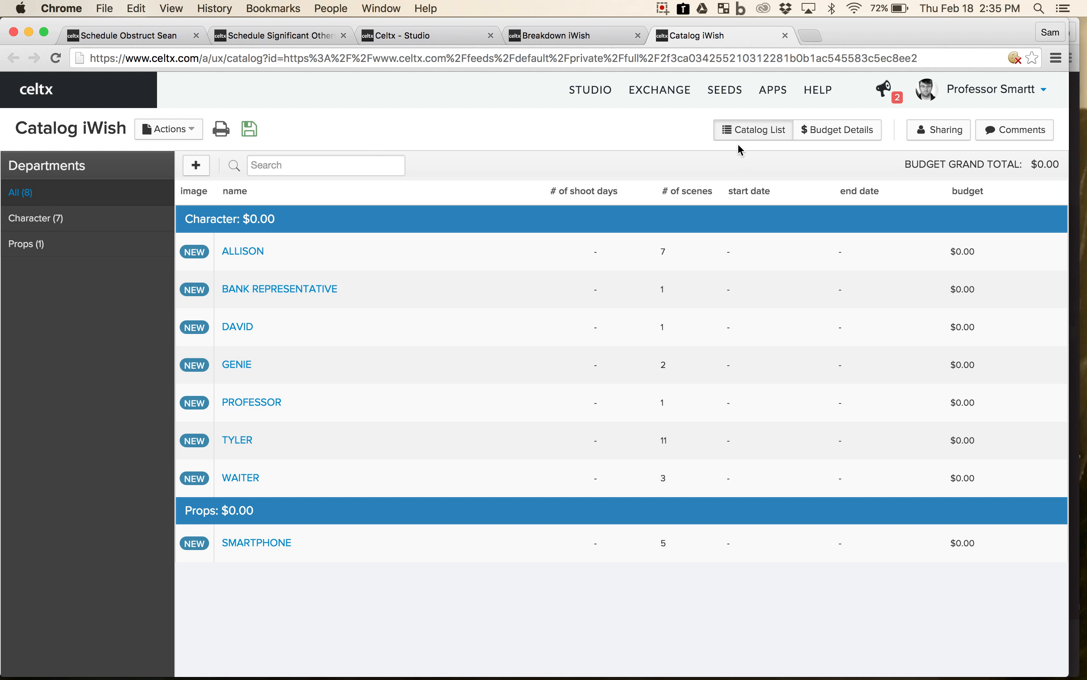
Show only the catalog's Props department and add an item named Smartphone to it.
left_click(45, 243)
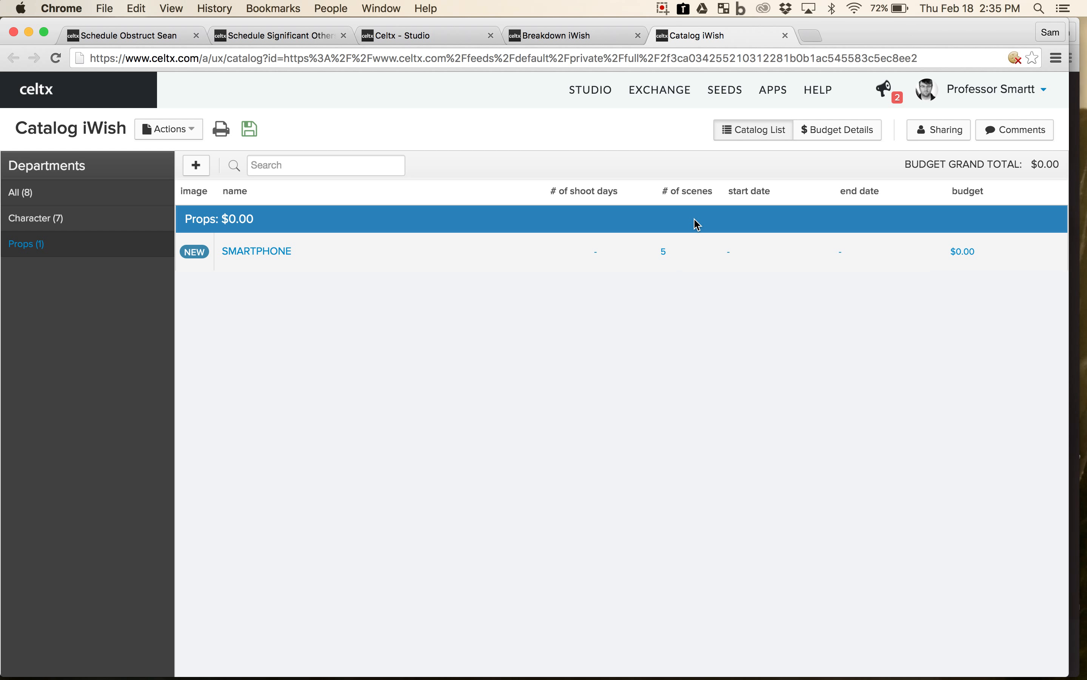
mouse_move(676, 257)
left_click(196, 167)
type("S")
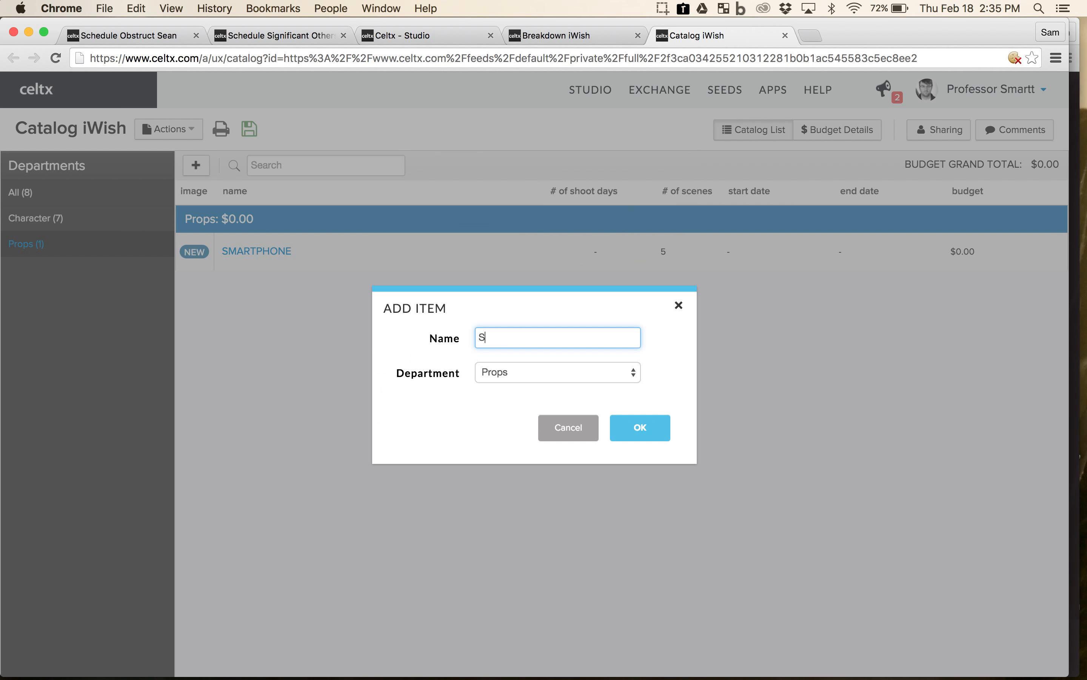
type("marptphone")
left_click(629, 436)
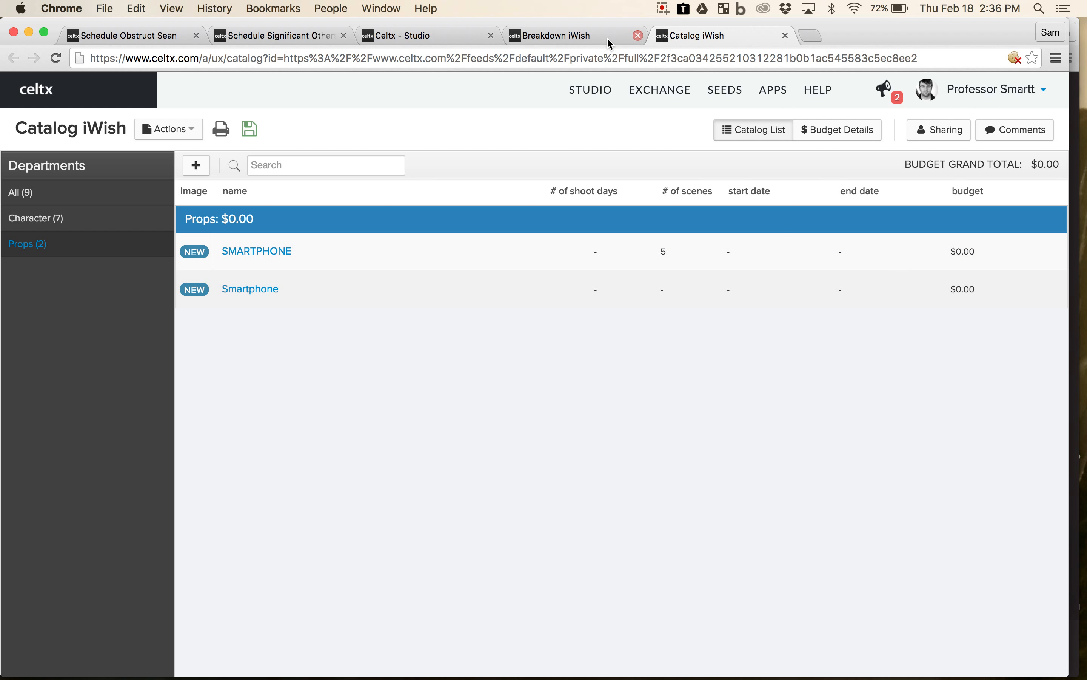
Compare the props tagged in scene 1 of the breakdown with the catalog's Props items.
left_click(589, 37)
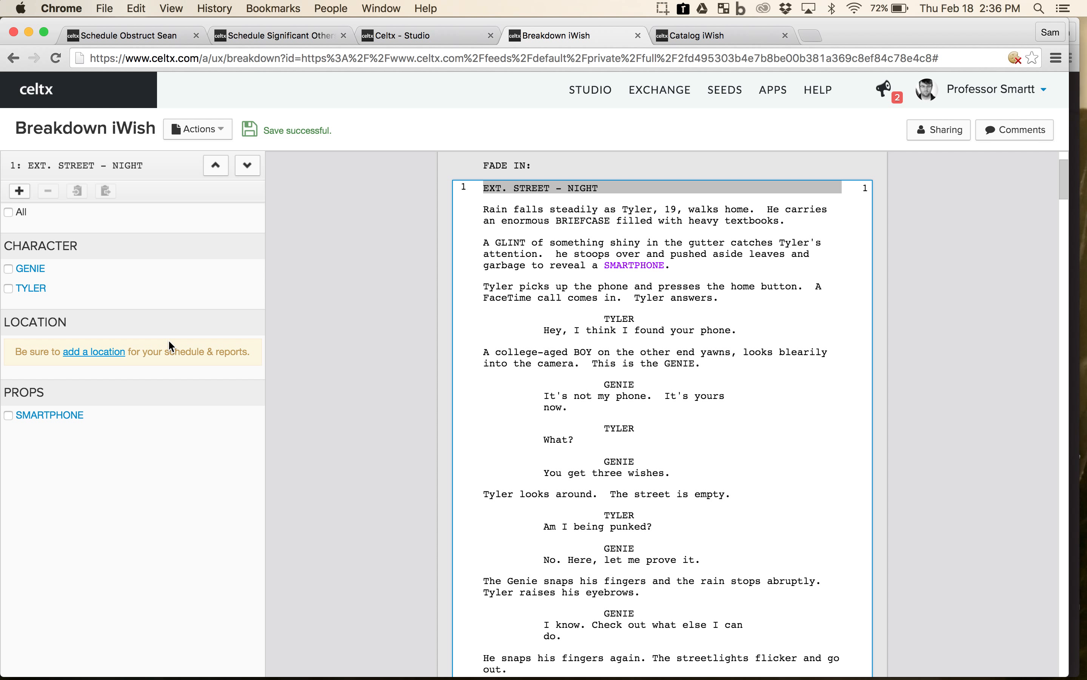
left_click(675, 34)
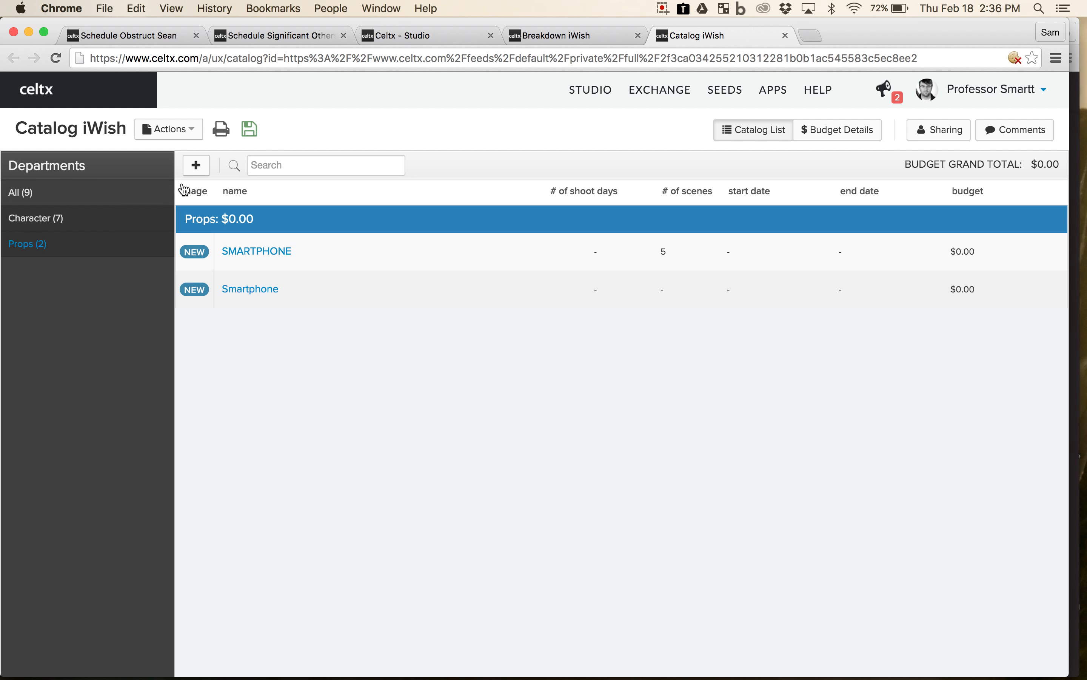
left_click(599, 38)
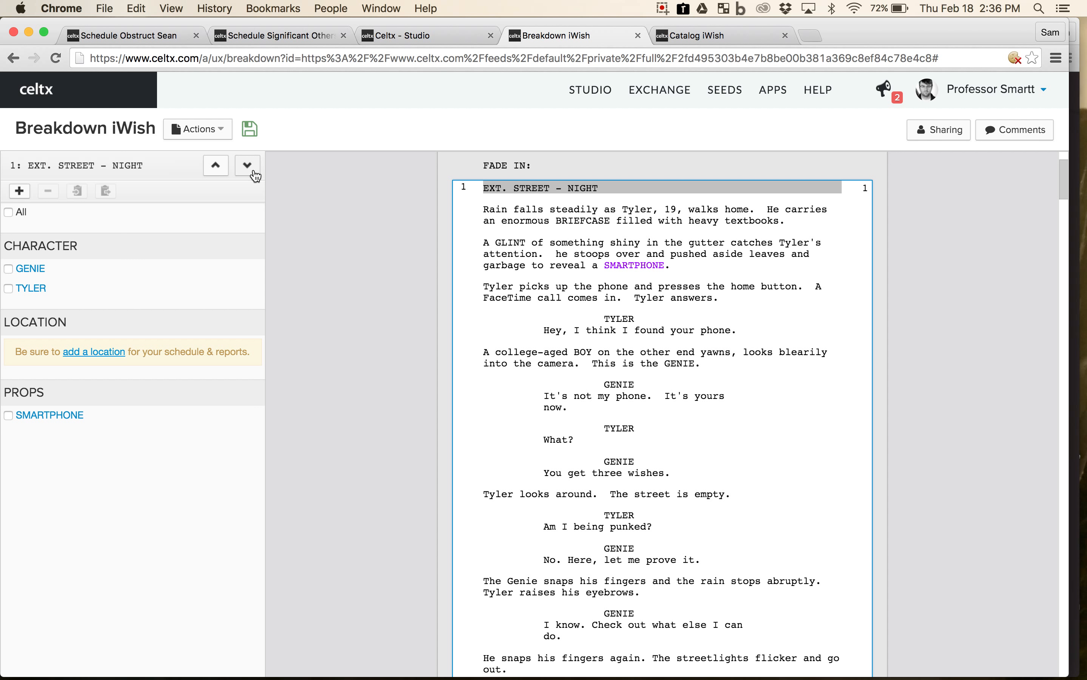
Go through the breakdown scene by scene to examine each scene's tagged items, and return to scene 1.
left_click(254, 170)
left_click(253, 171)
left_click(254, 170)
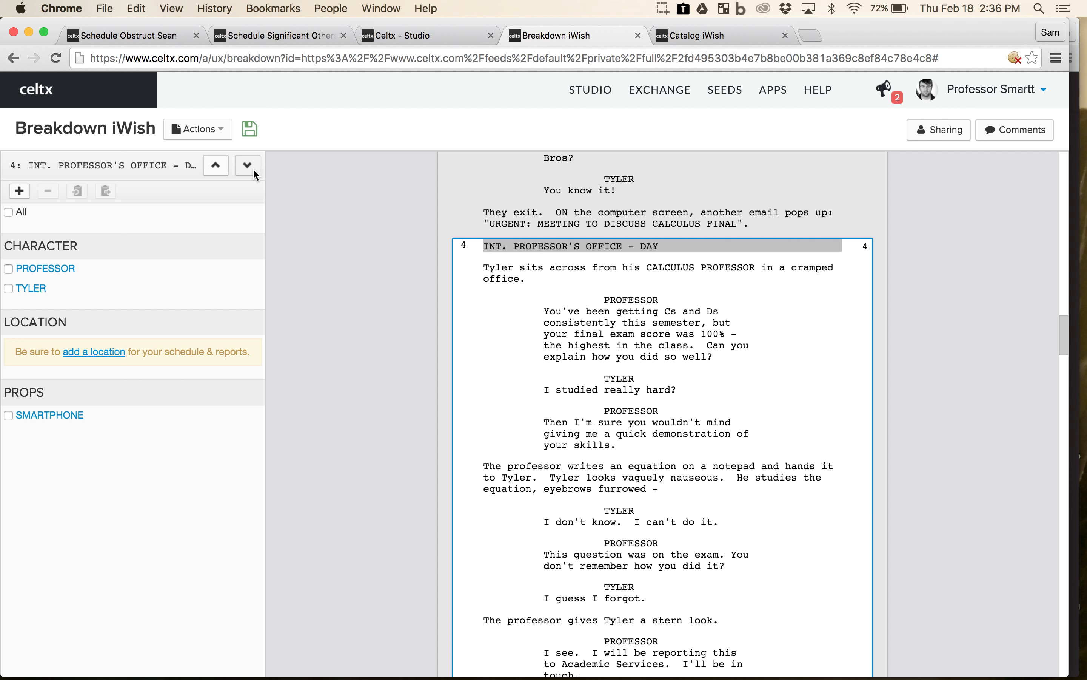
left_click(254, 170)
left_click(254, 170)
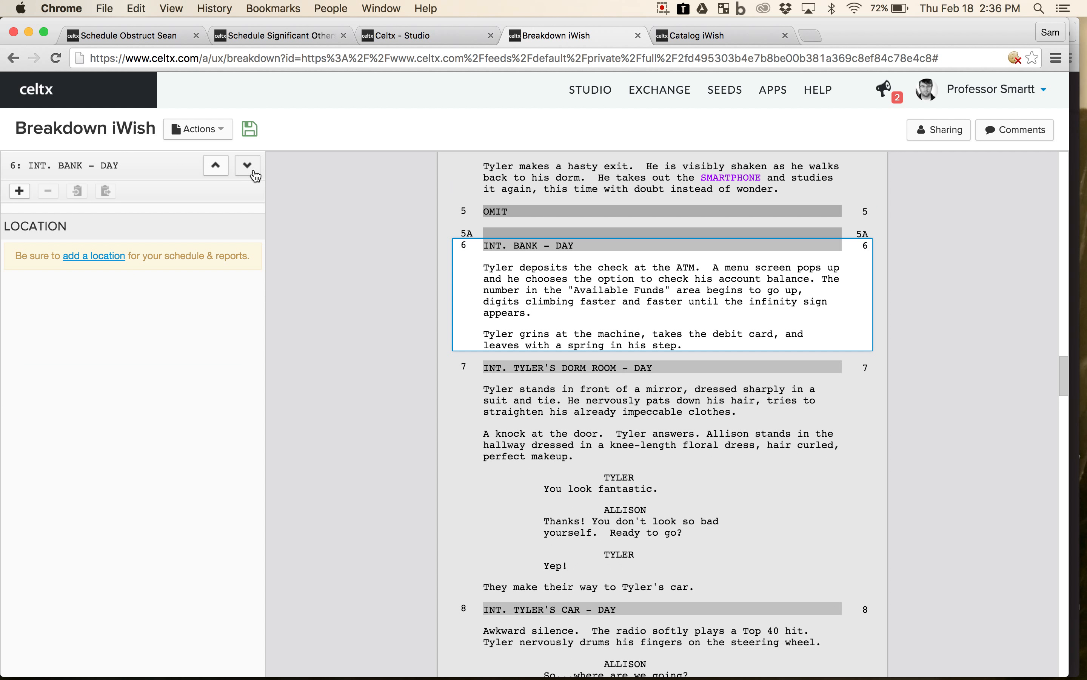
left_click(253, 171)
left_click(254, 171)
left_click(253, 170)
left_click(214, 173)
left_click(214, 173)
left_click(213, 173)
left_click(214, 173)
left_click(214, 173)
left_click(214, 173)
left_click(214, 173)
left_click(214, 173)
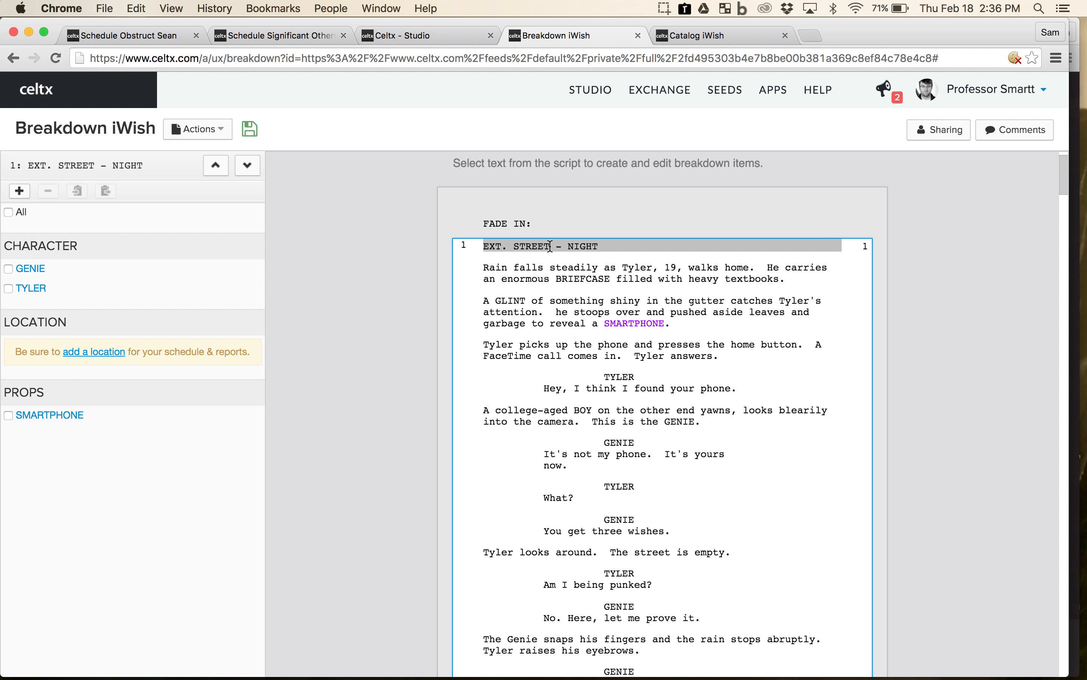
Start a location for scene 1 named Sherman St. CRC and fill in its street address.
left_click(95, 349)
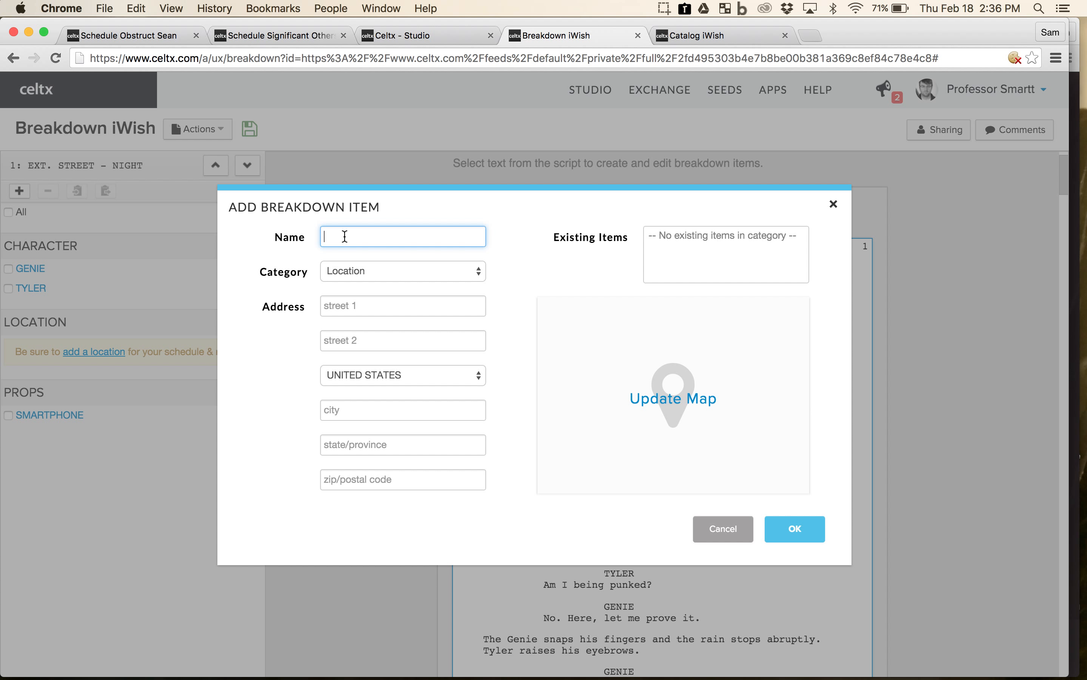
type("Sherman St. CRC")
key("Tab")
key("Tab")
type("1000 S")
type("an St")
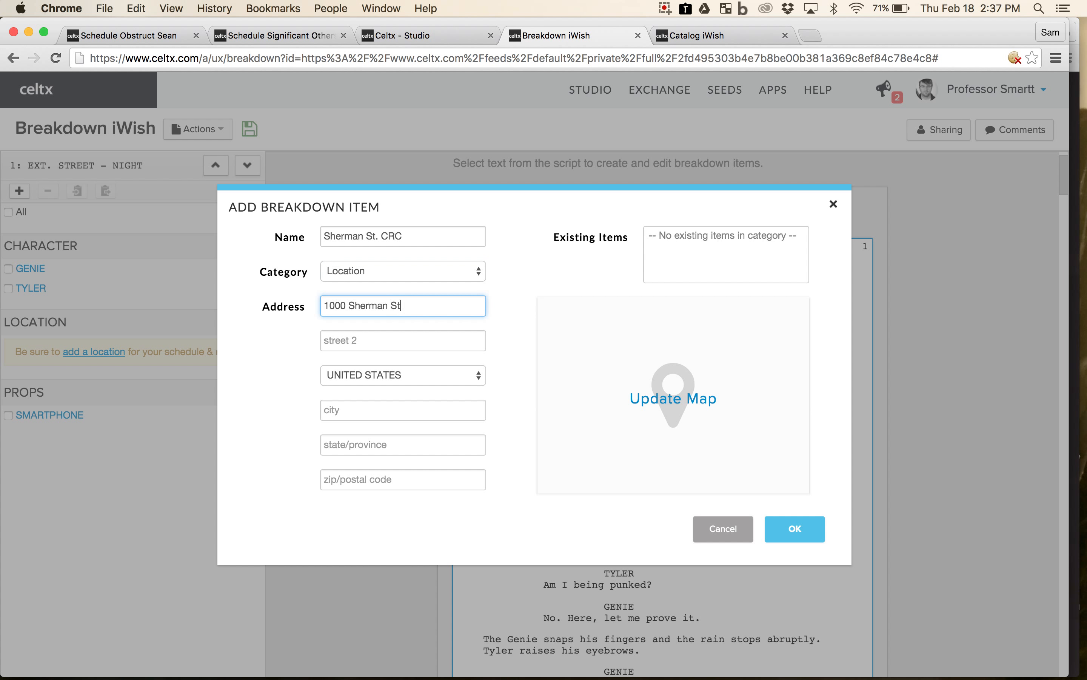
type(". SE")
Fill in the location's city, state and postal code, and add the location to scene 1.
key("Tab")
key("Tab")
key("Tab")
key("Tab")
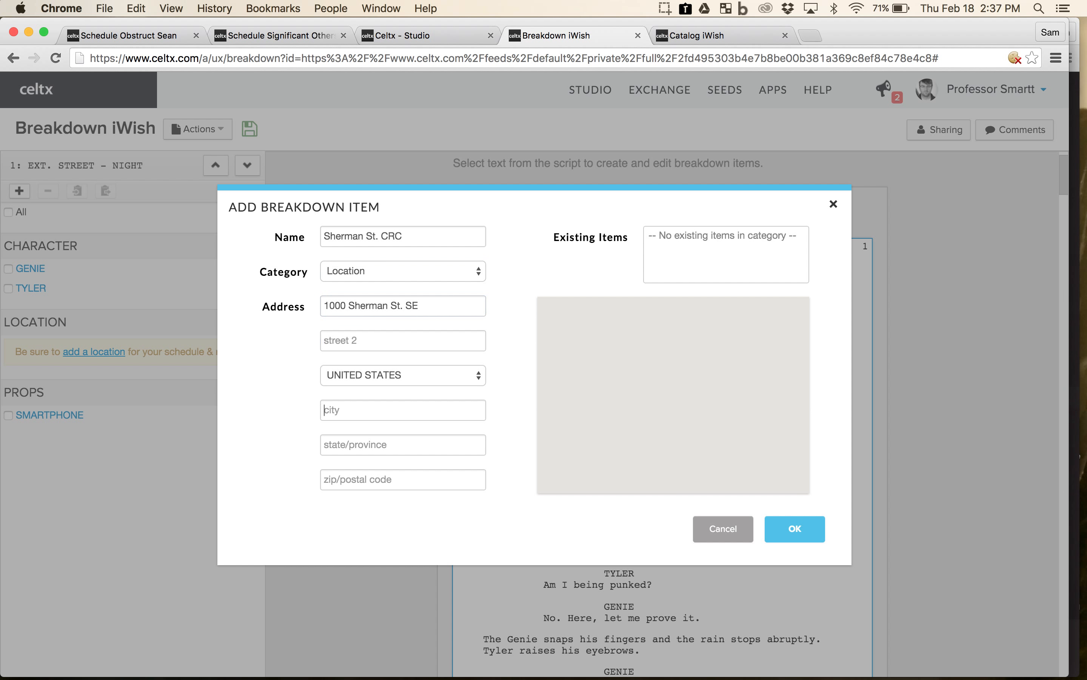
type("Gr")
key("BackSpace")
key("BackSpace")
key("shift+Tab")
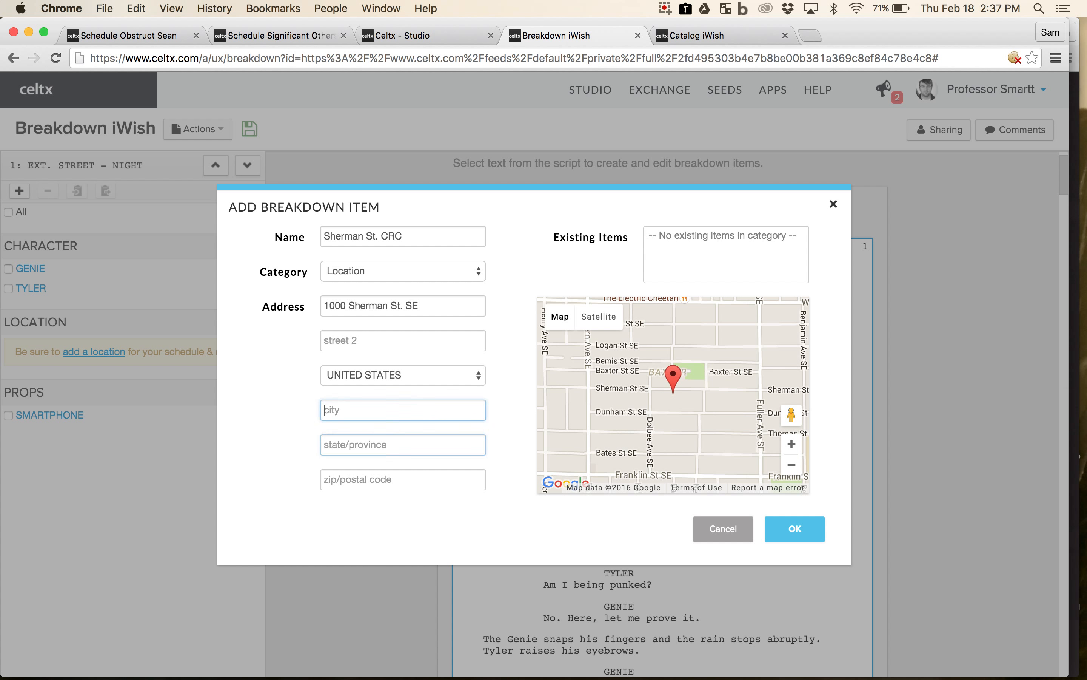
type("Grand Rapids")
key("Tab")
type("MI")
key("Tab")
type("49506")
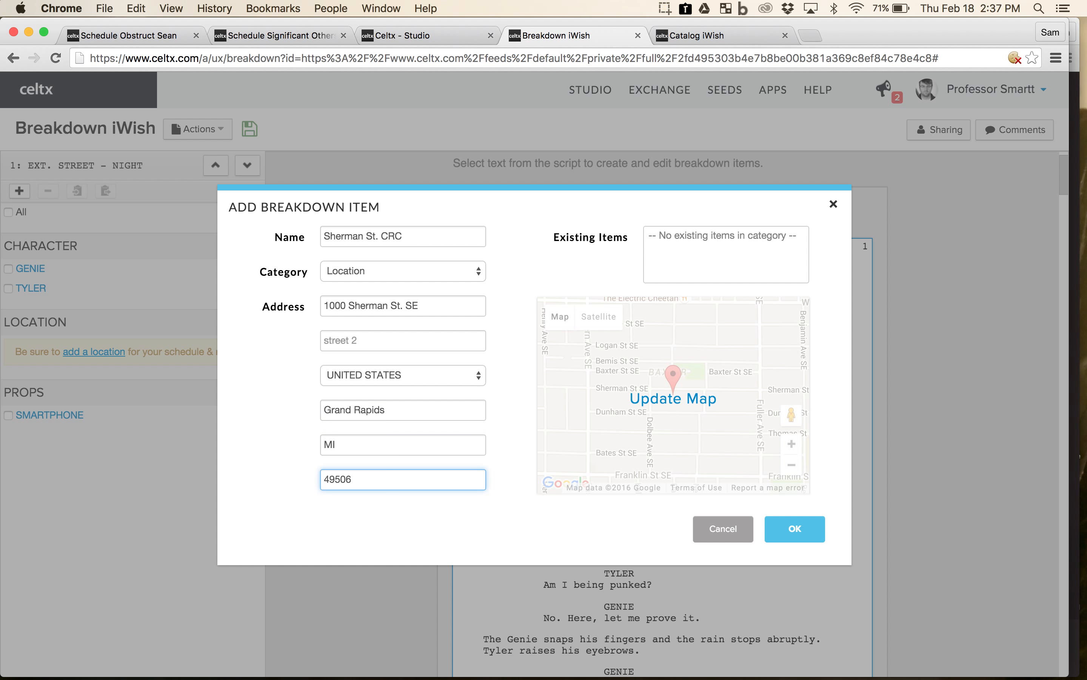
left_click(794, 531)
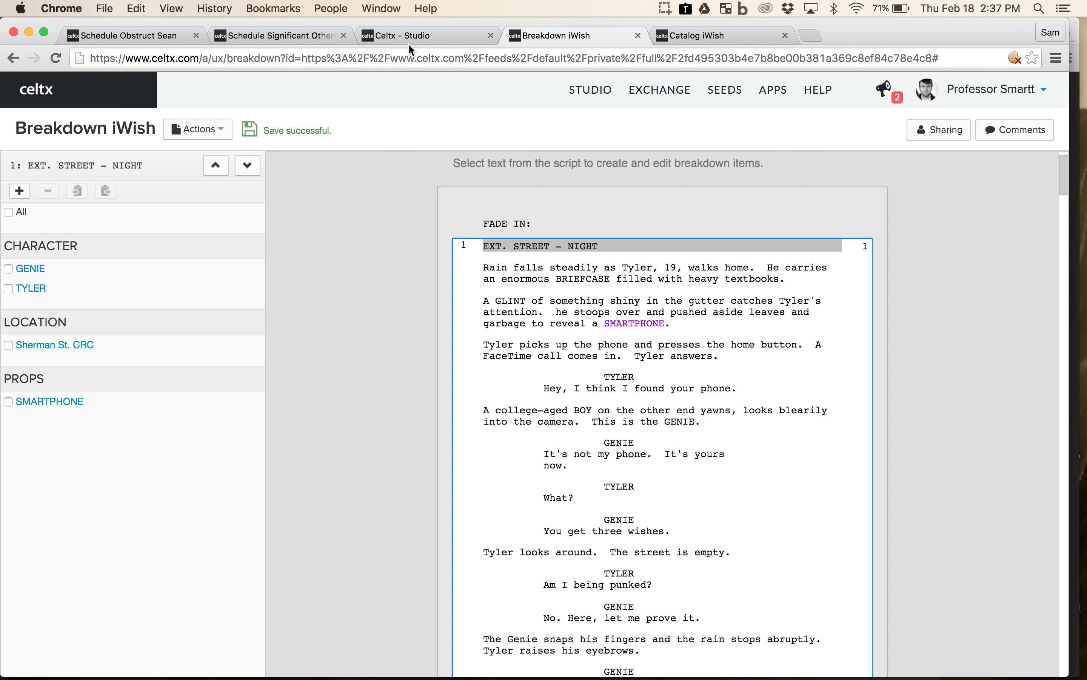
Open the Schedule iWish document from the Studio to check the location assigned to scene 1.
left_click(418, 38)
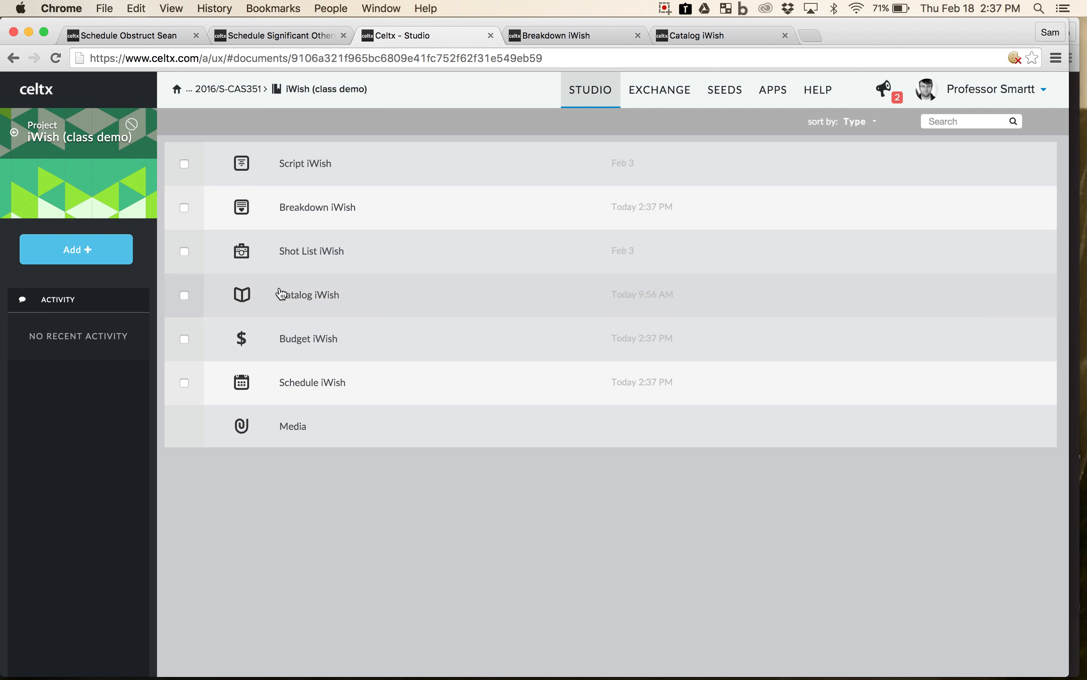
left_click(319, 384)
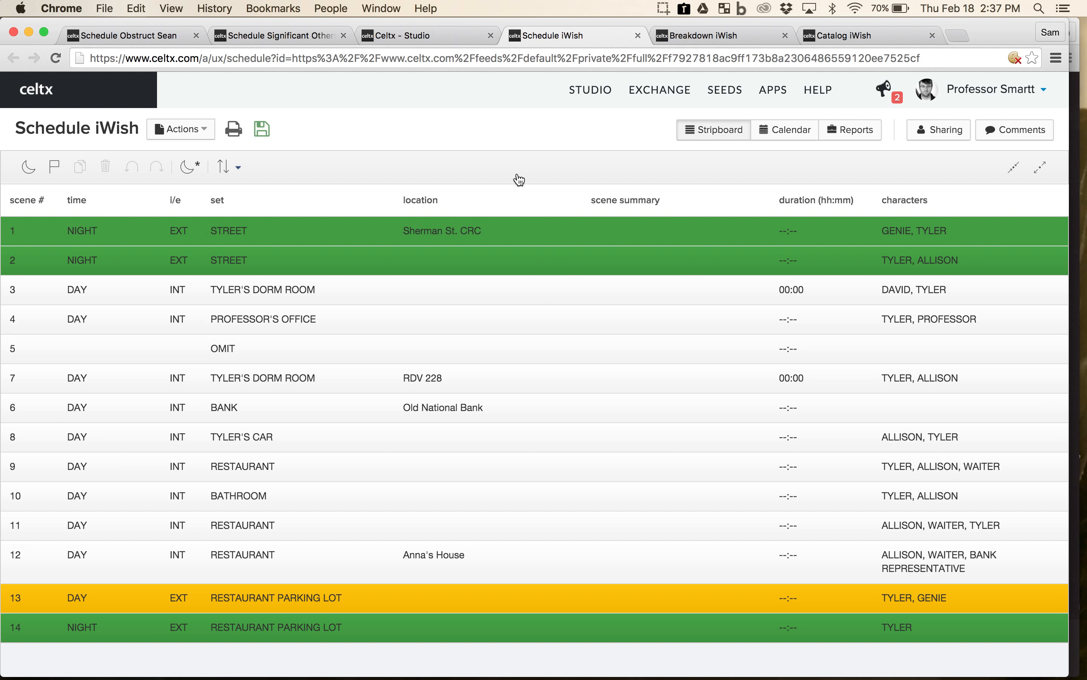
Return to the breakdown and look through the category options for a new scene 1 item without adding one.
left_click(731, 35)
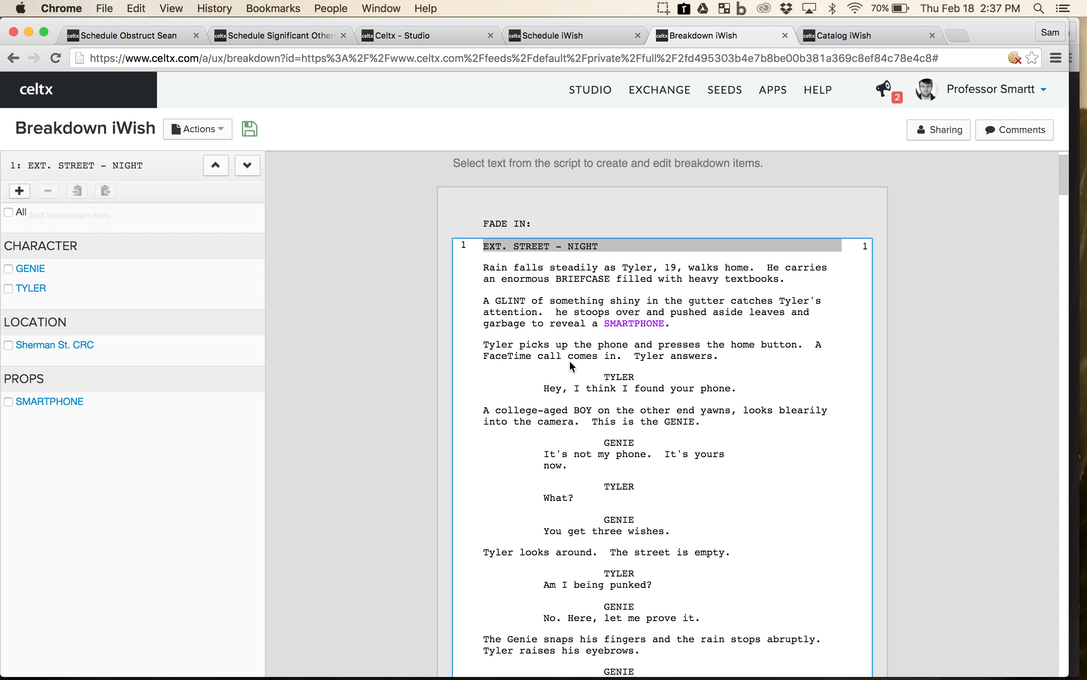
scroll(569, 362, "down", 3)
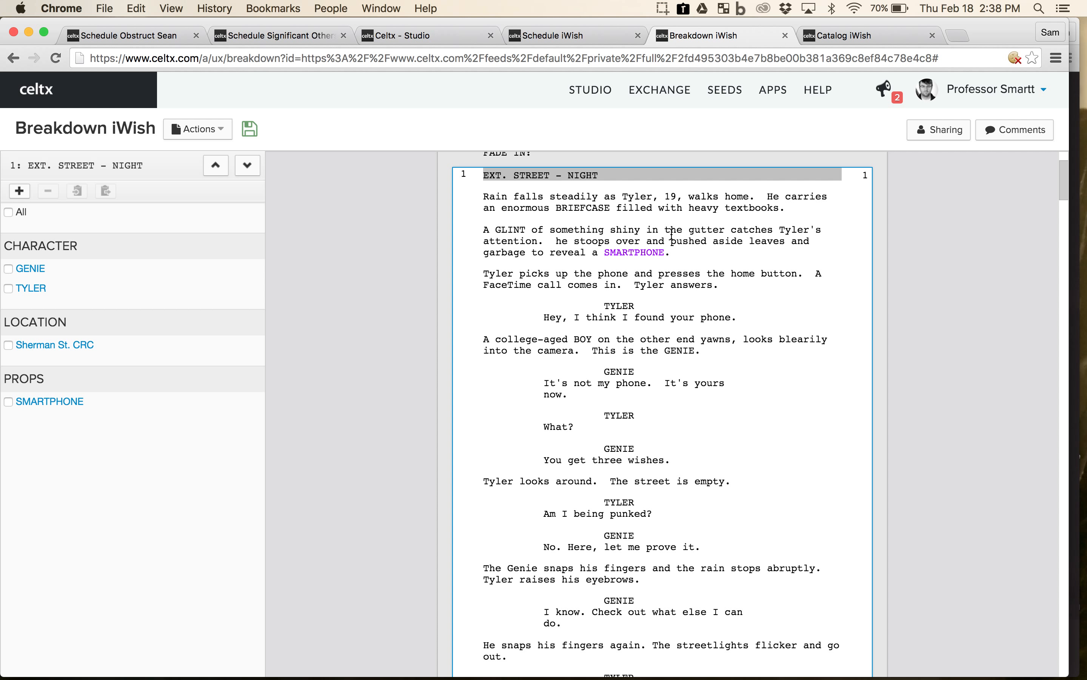
left_click(16, 195)
left_click(389, 272)
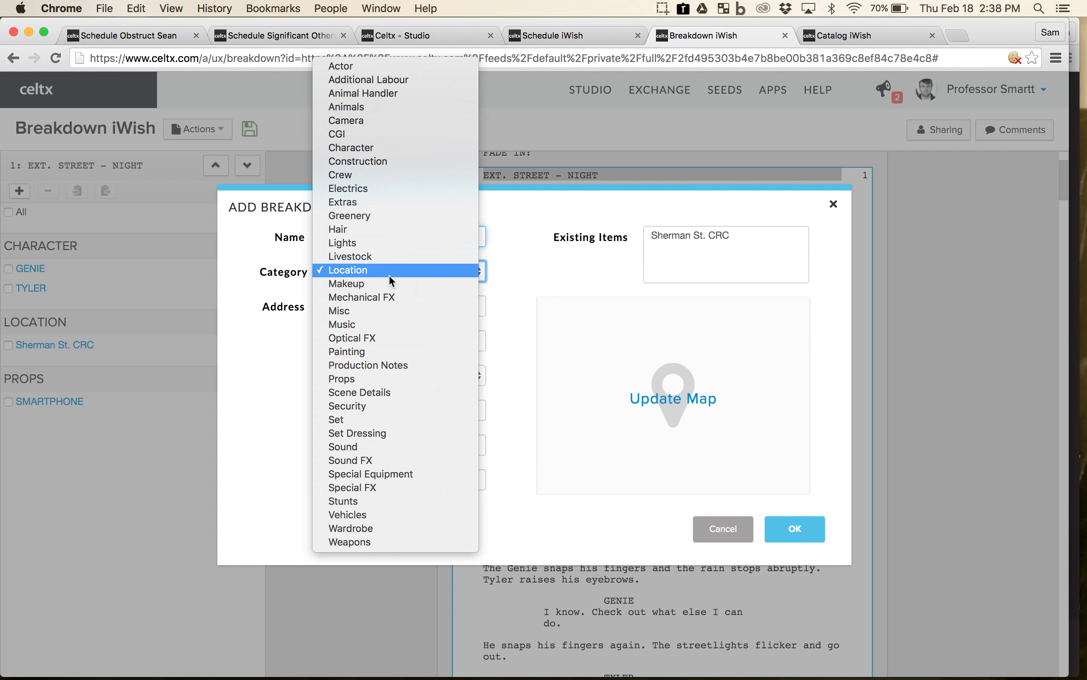
left_click(513, 276)
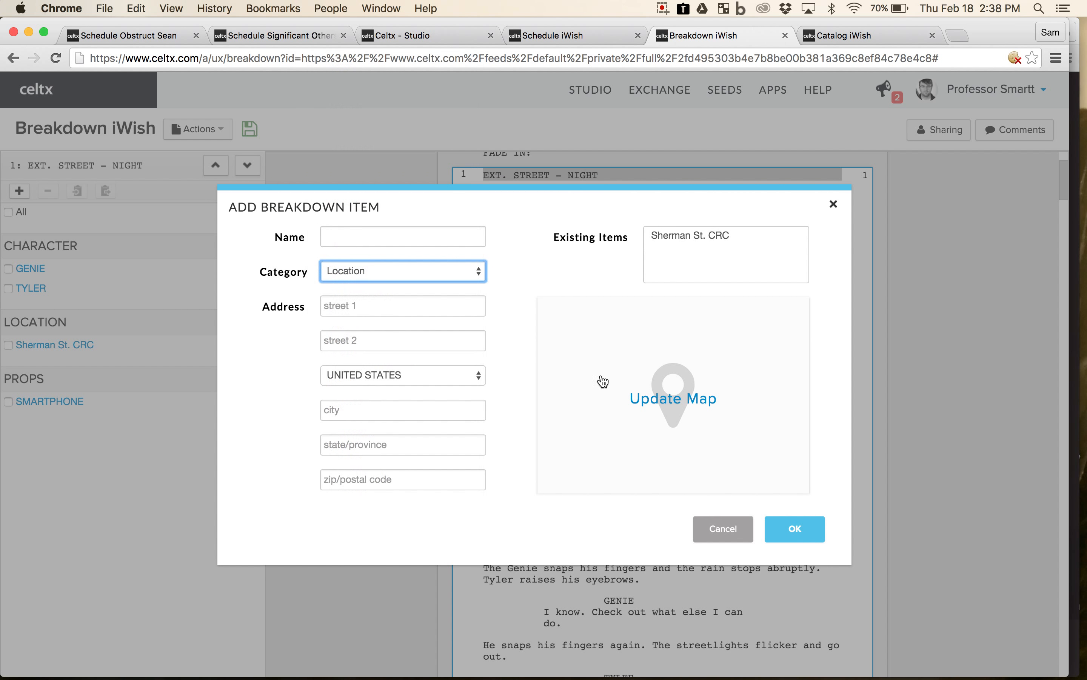
left_click(717, 527)
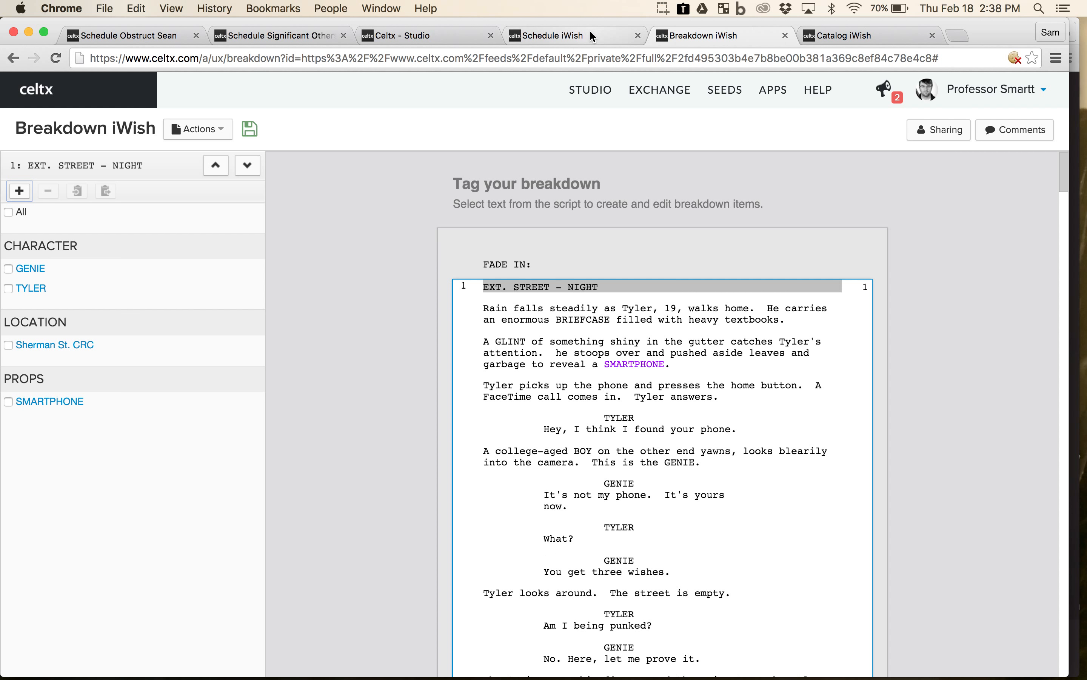
Review the Location department in Catalog iWish, view its add-item form without adding anything, and list all departments again.
left_click(834, 37)
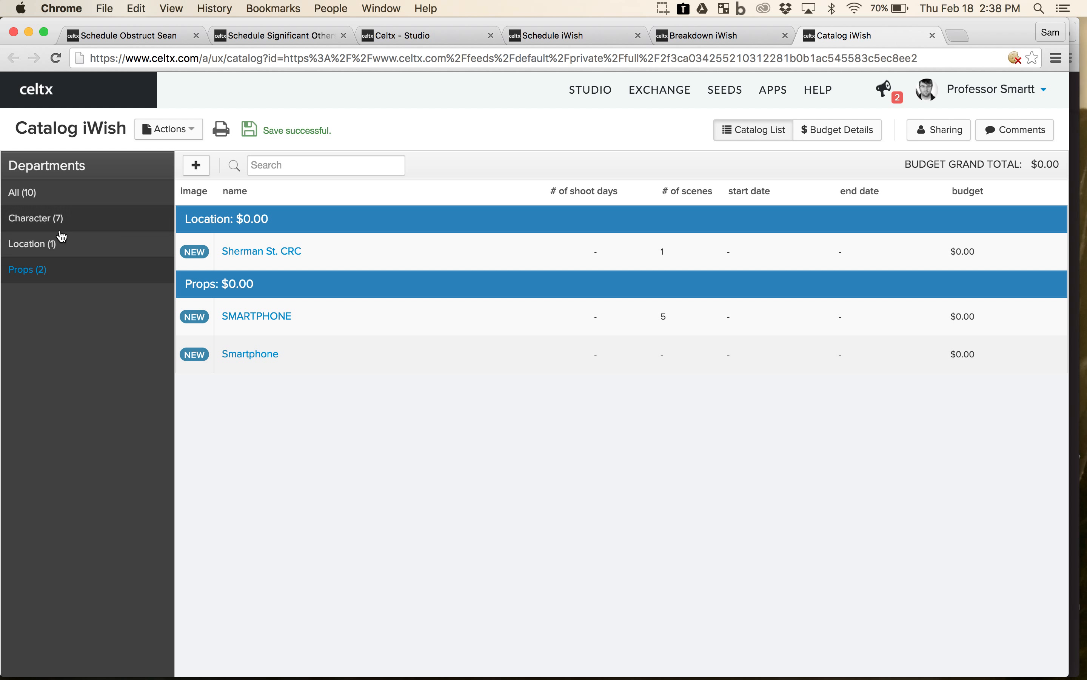
left_click(62, 238)
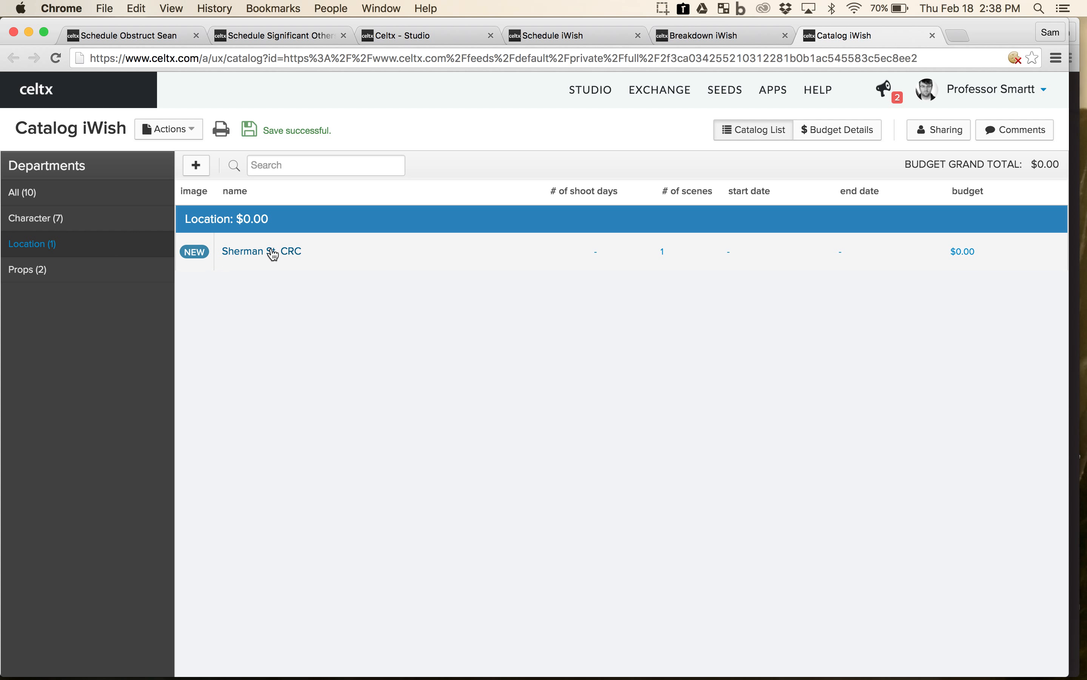
left_click(200, 170)
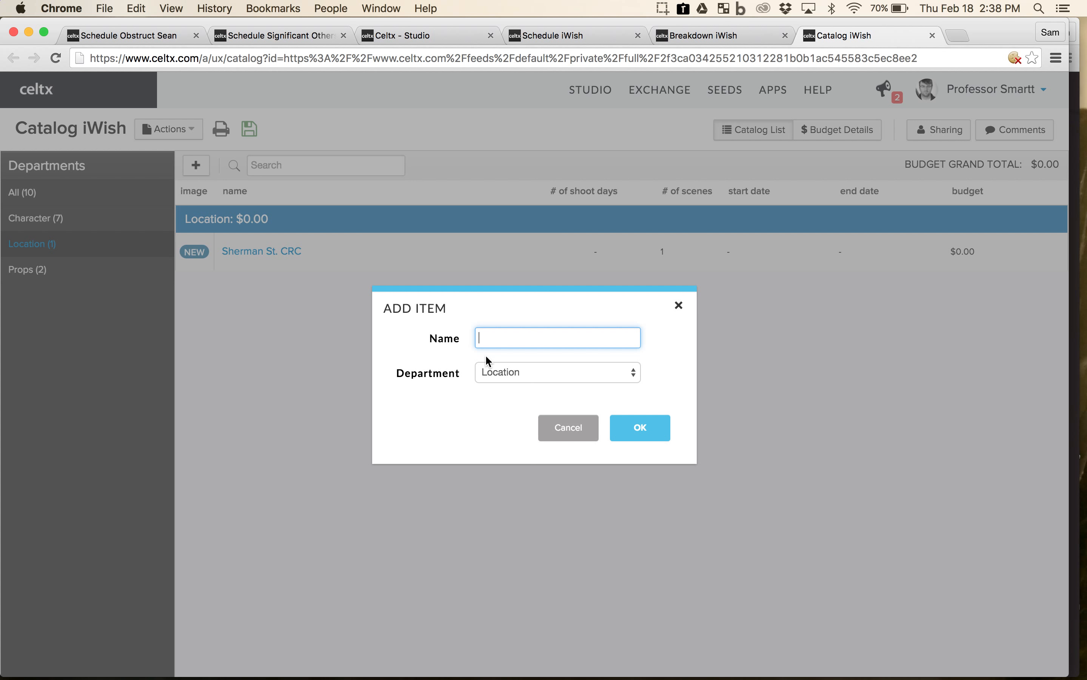
left_click(560, 425)
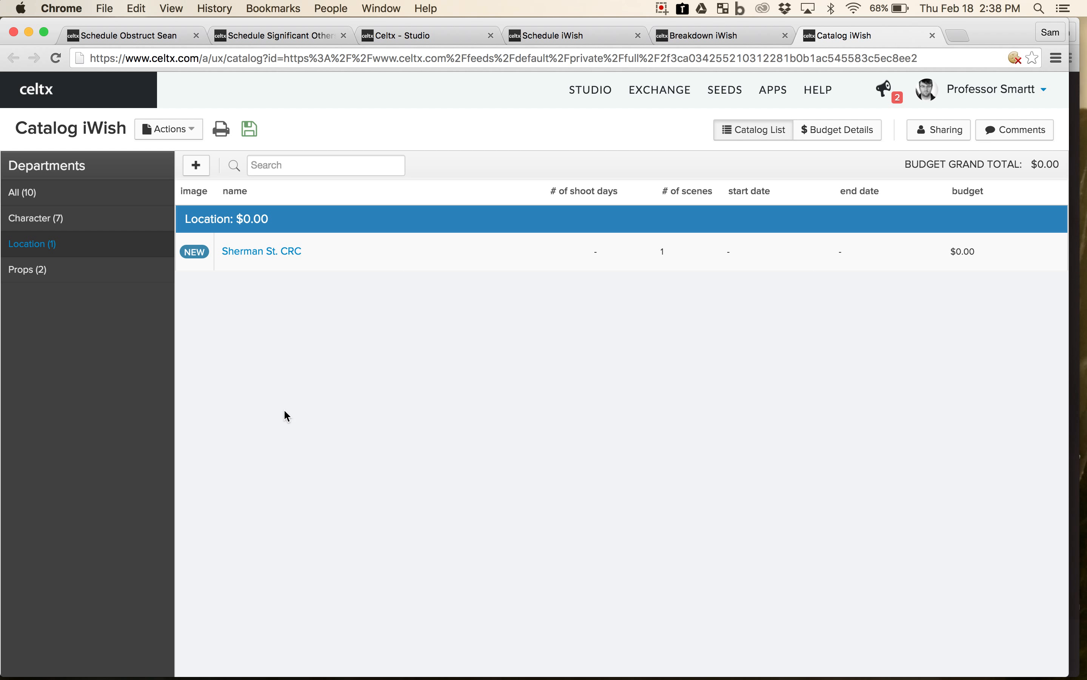
left_click(59, 188)
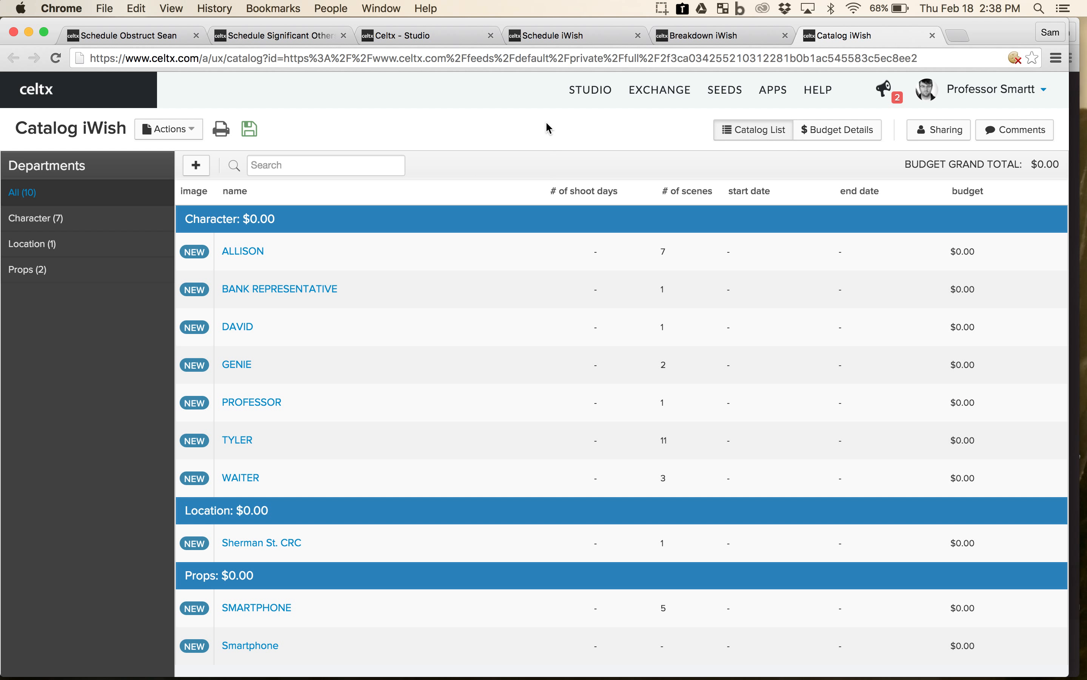
key("super+alt+Escape")
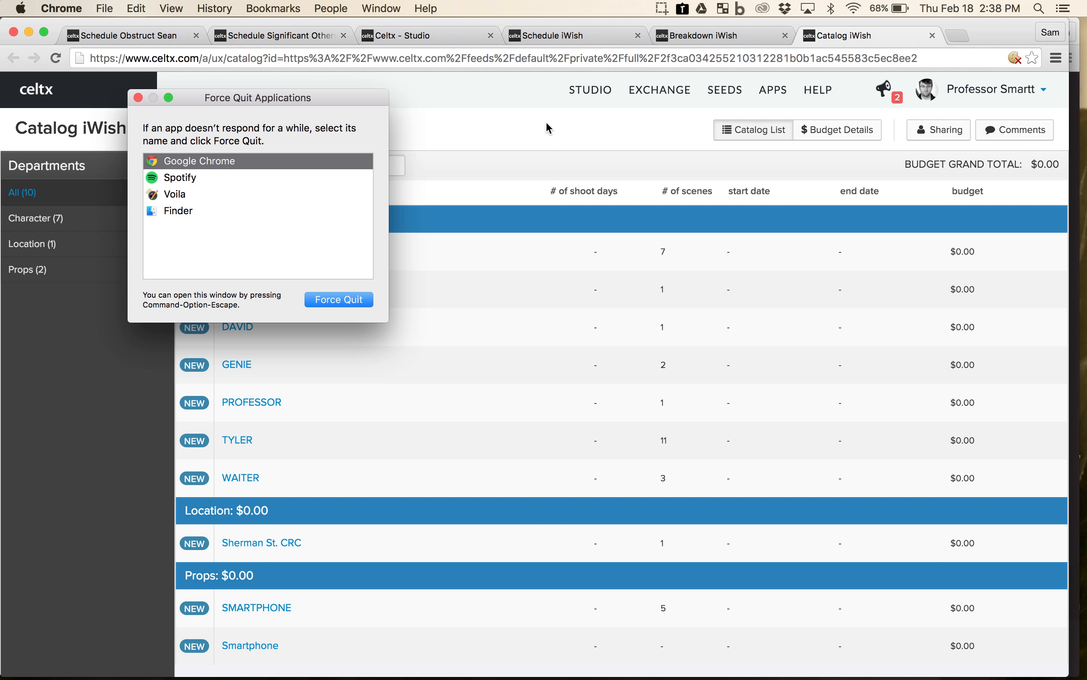
left_click(139, 97)
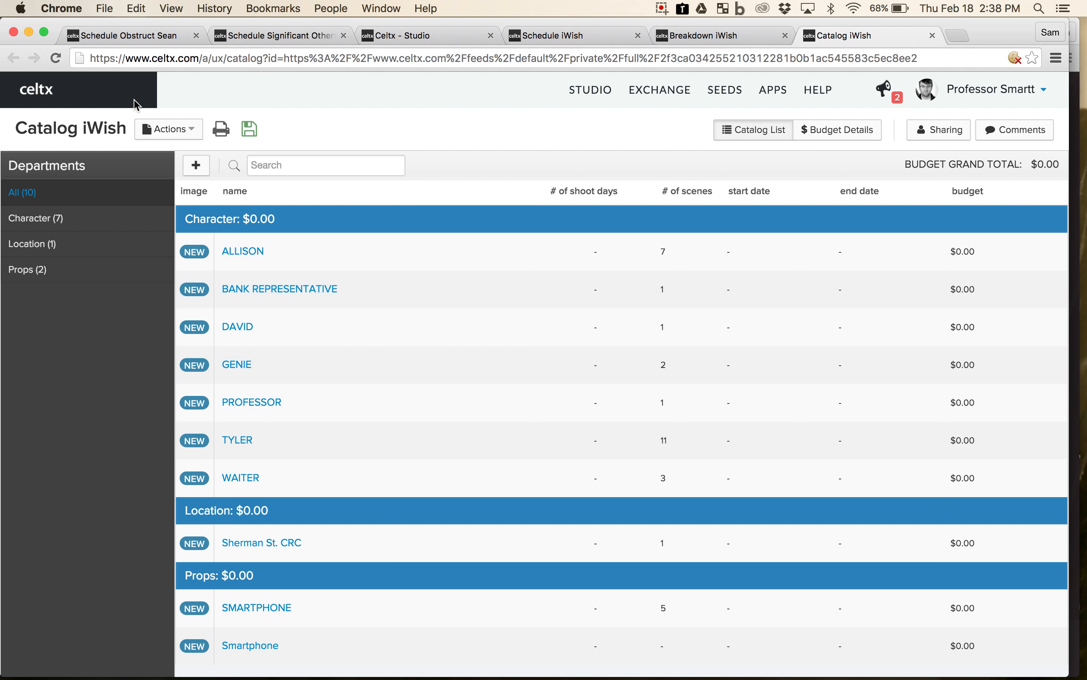